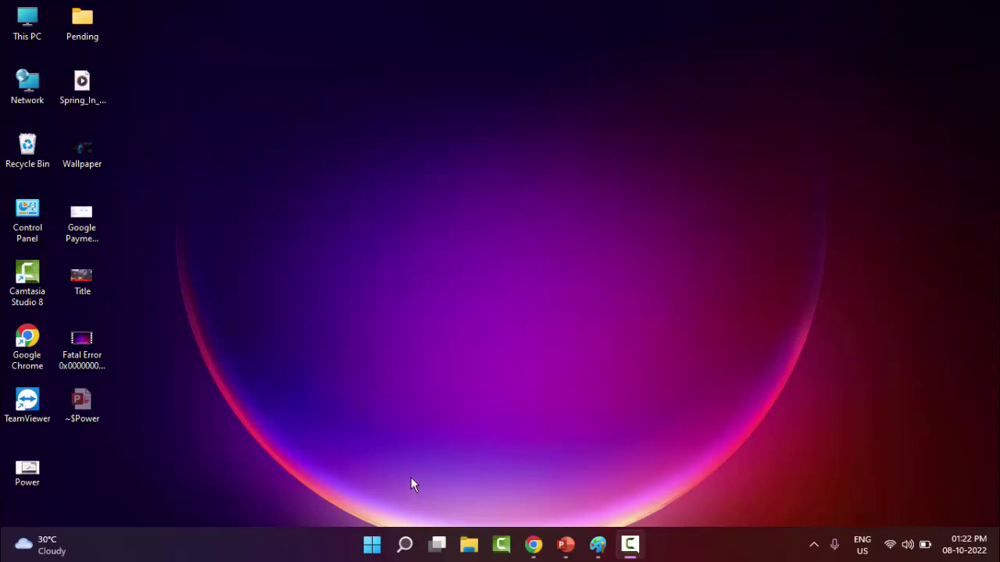
# - Restart the Windows Explorer process from Task Manager, and close Task Manager
pyautogui.rightClick(372, 544)
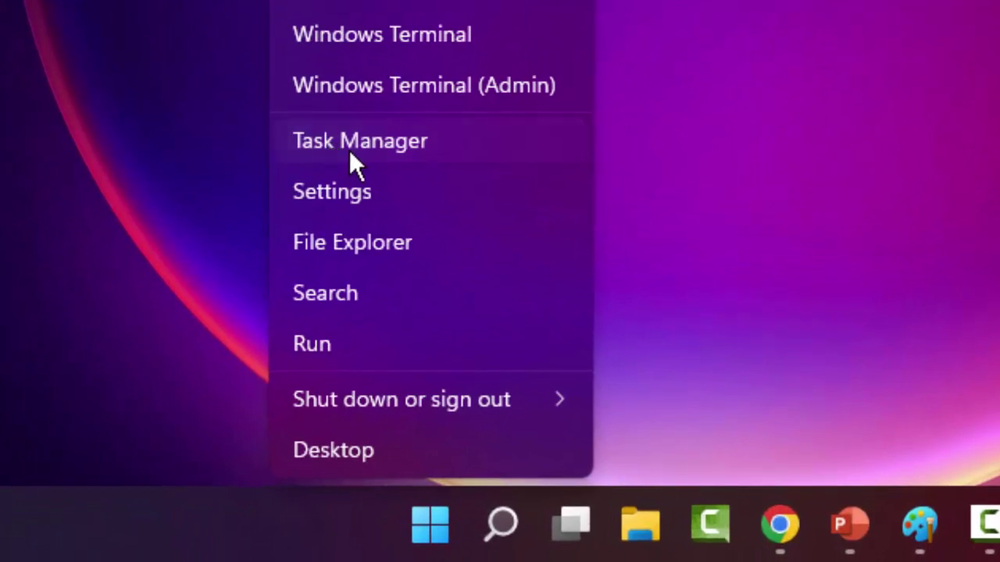
pyautogui.click(349, 144)
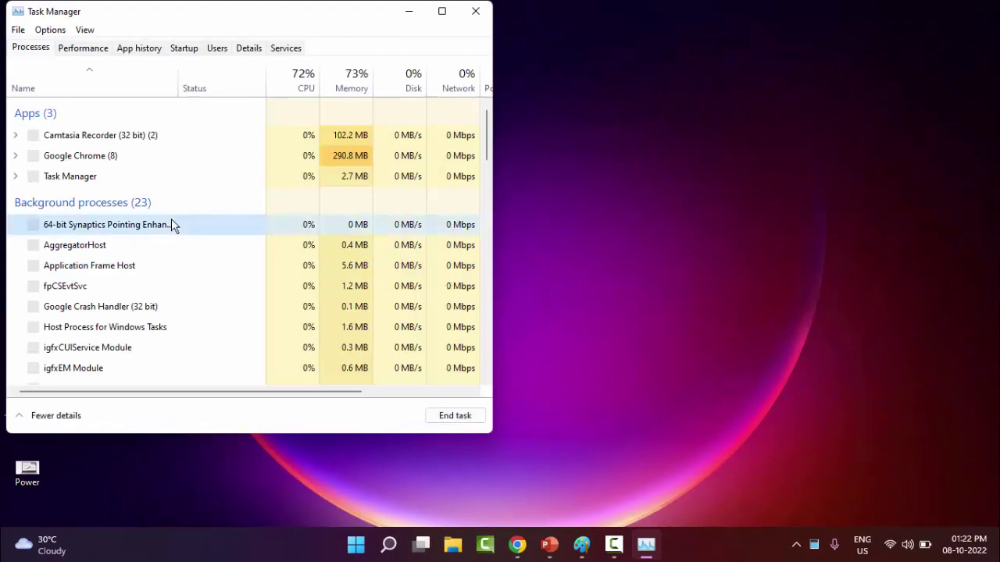
pyautogui.scroll(-15, 171, 224)
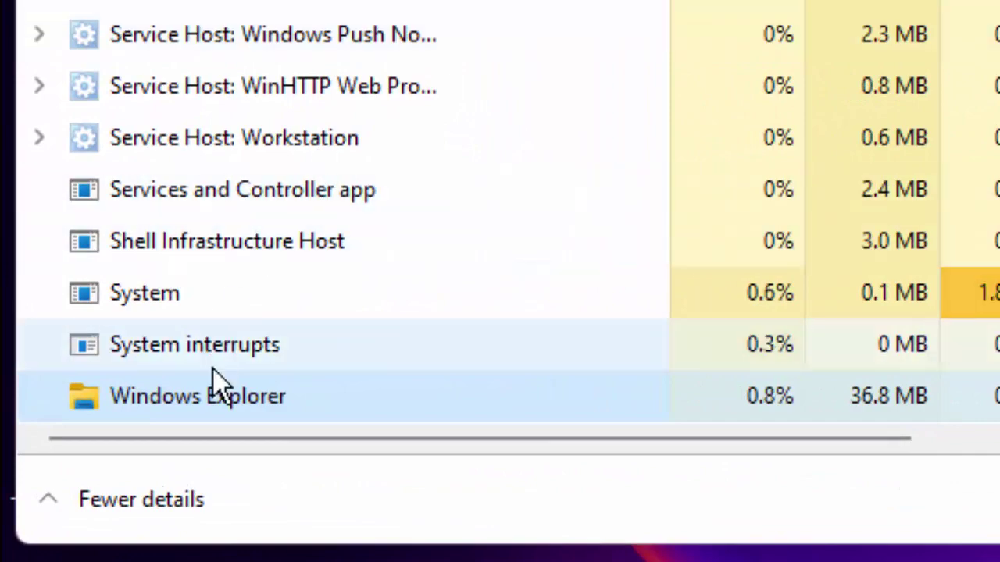
pyautogui.rightClick(186, 396)
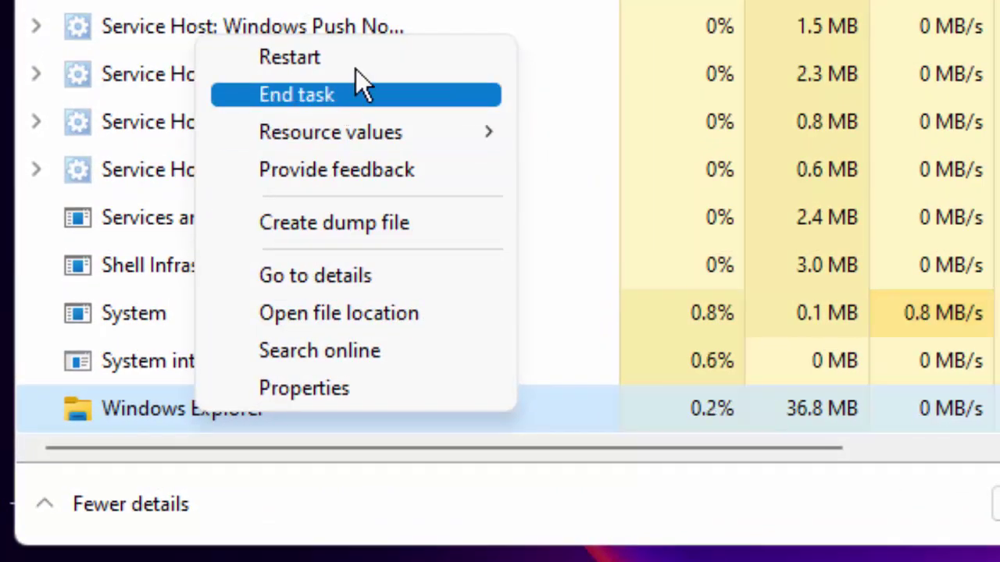
pyautogui.click(355, 69)
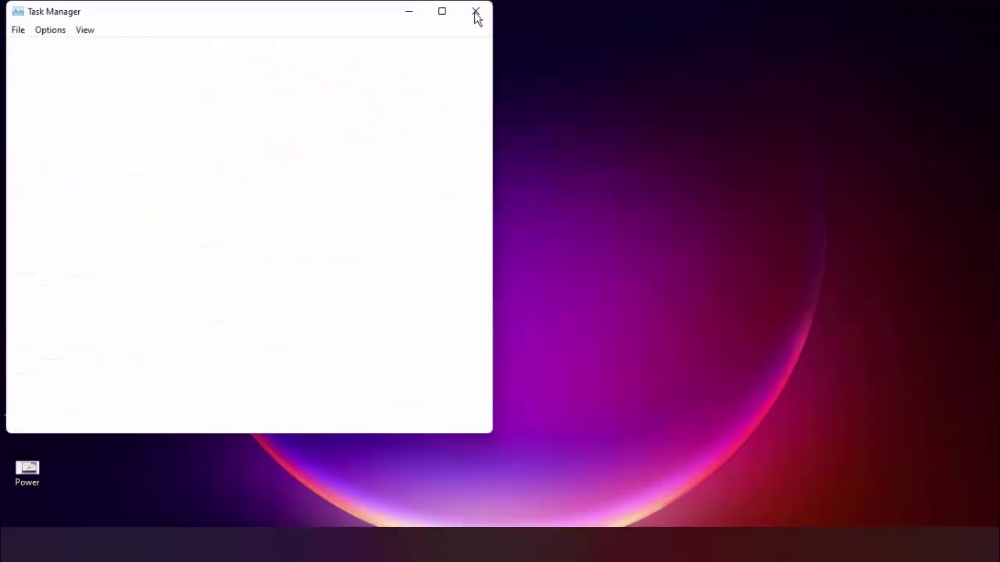
pyautogui.click(476, 11)
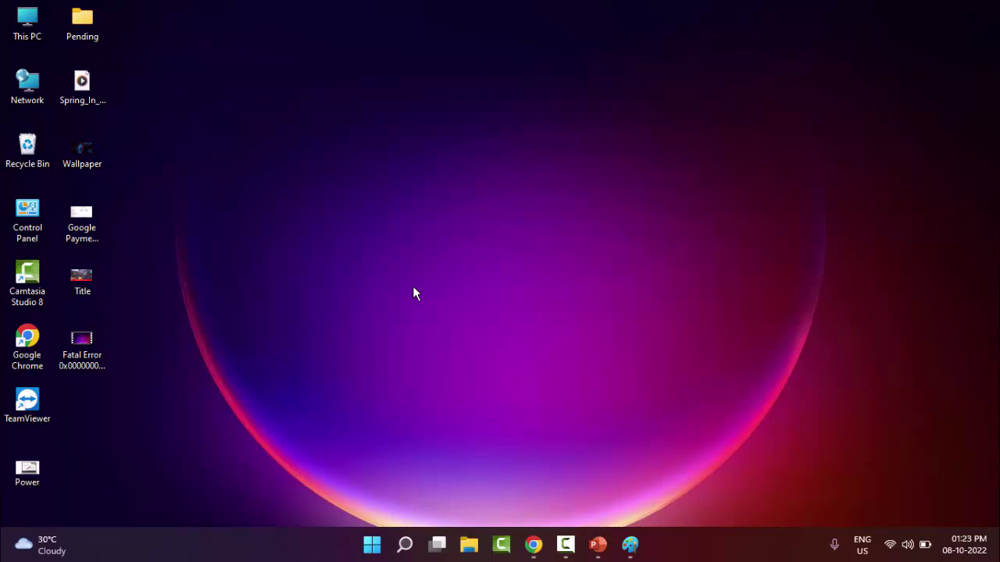
# - Try a network reset from the advanced network settings, decline the confirmation, and close Settings
pyautogui.rightClick(371, 544)
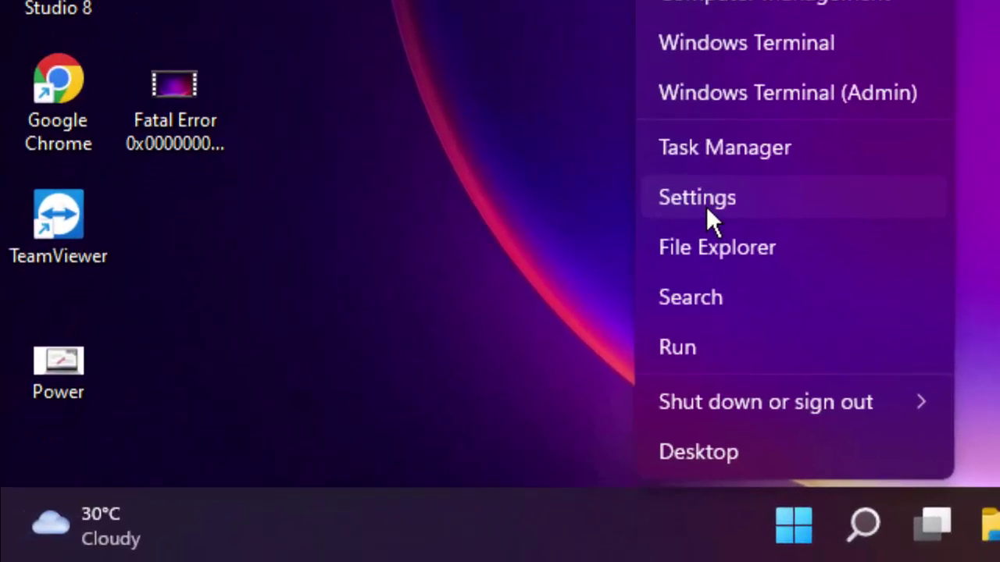
pyautogui.click(705, 205)
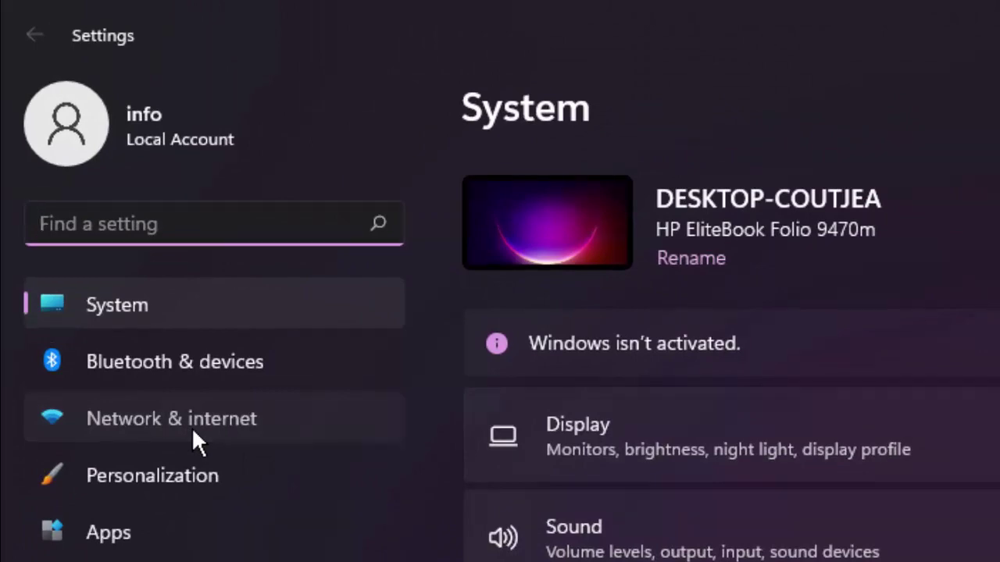
pyautogui.click(248, 425)
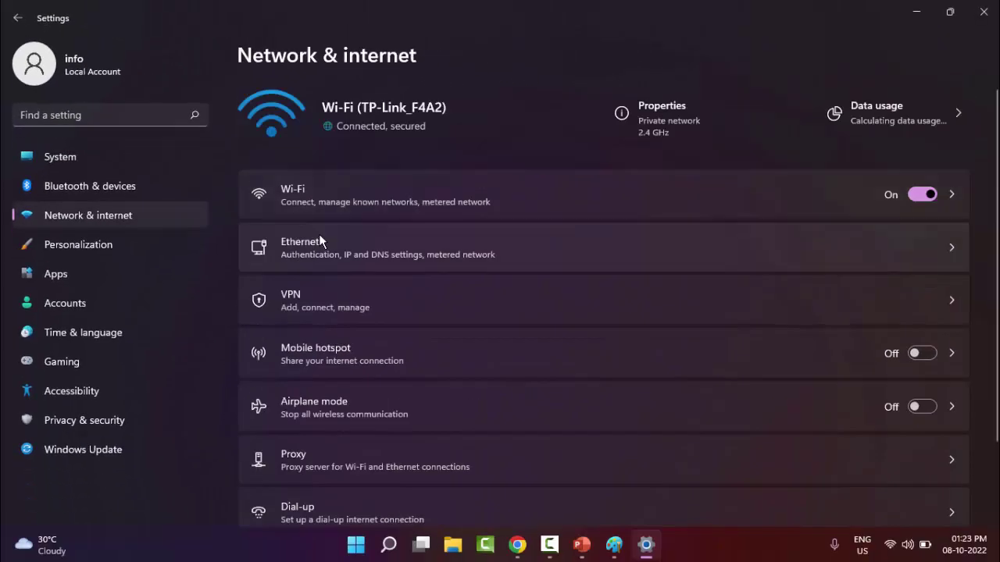
pyautogui.scroll(-2, 318, 234)
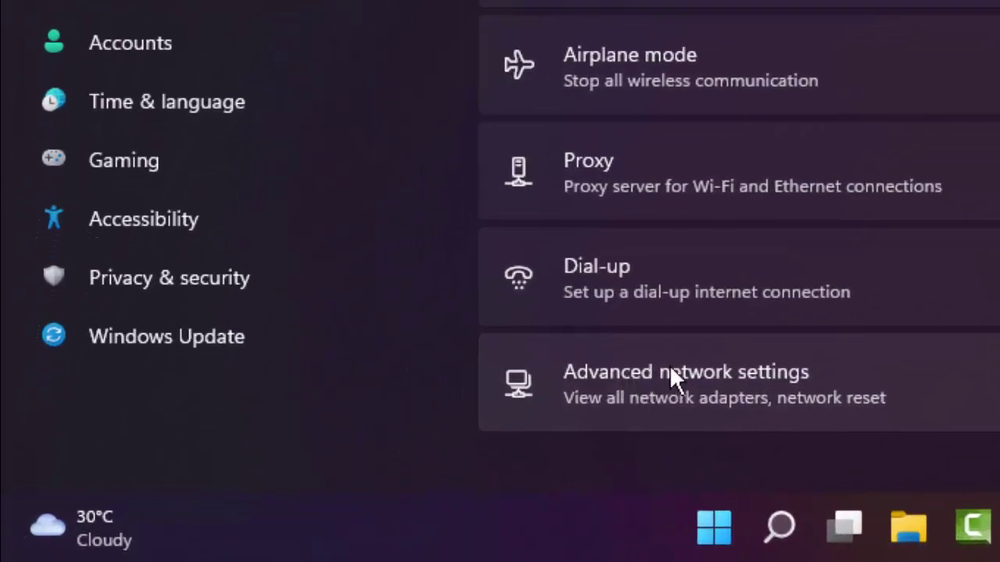
pyautogui.click(750, 375)
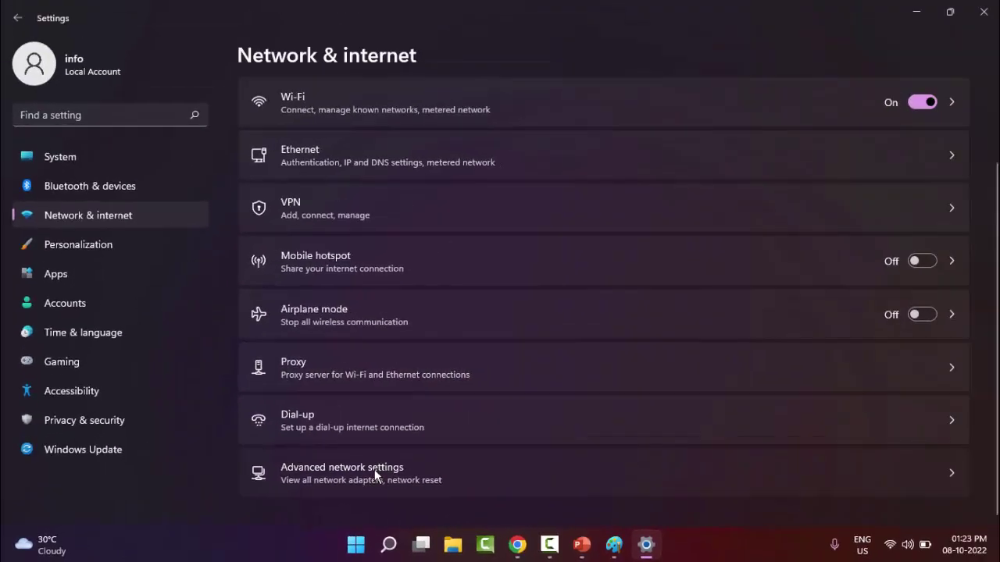
pyautogui.click(374, 469)
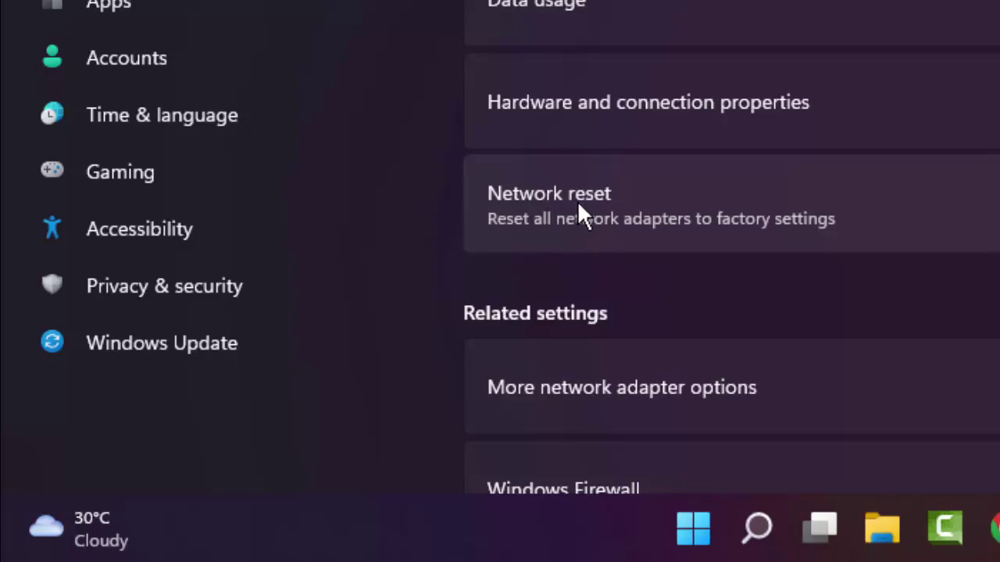
pyautogui.click(578, 205)
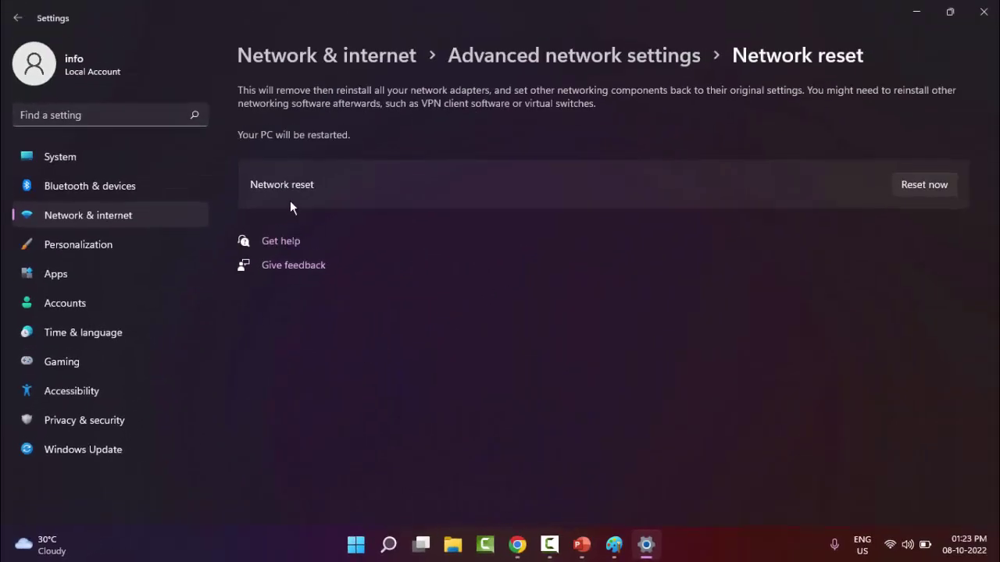
pyautogui.click(925, 185)
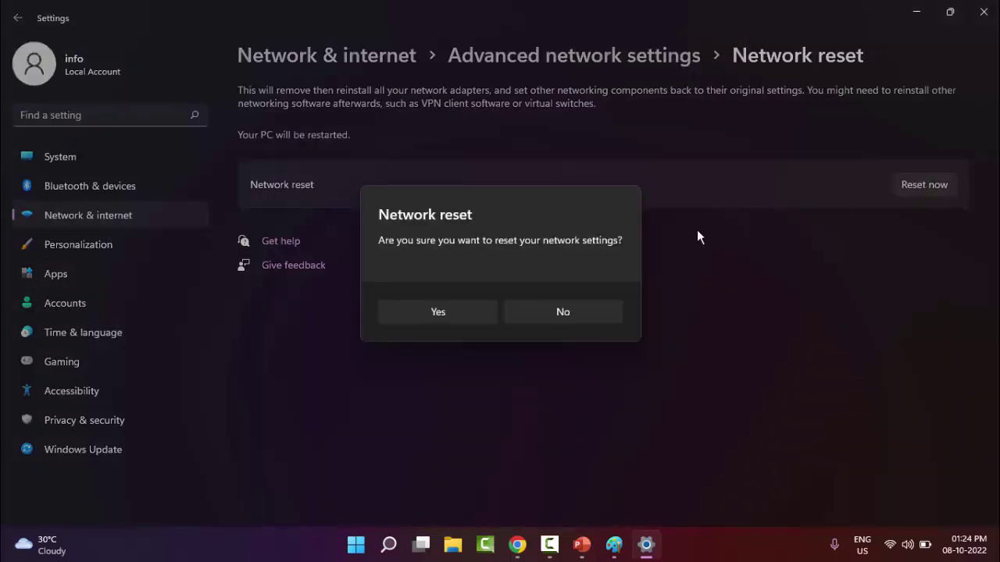
pyautogui.click(533, 316)
pyautogui.click(986, 10)
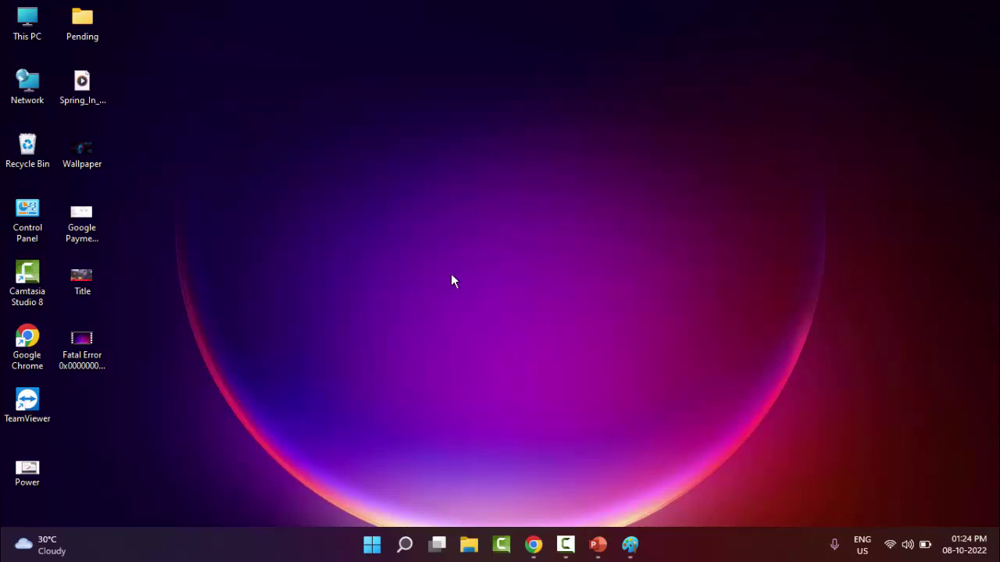
# - Open Control Panel in Category view and bring up the Wi-Fi connection's properties through the adapter settings
pyautogui.doubleClick(37, 217)
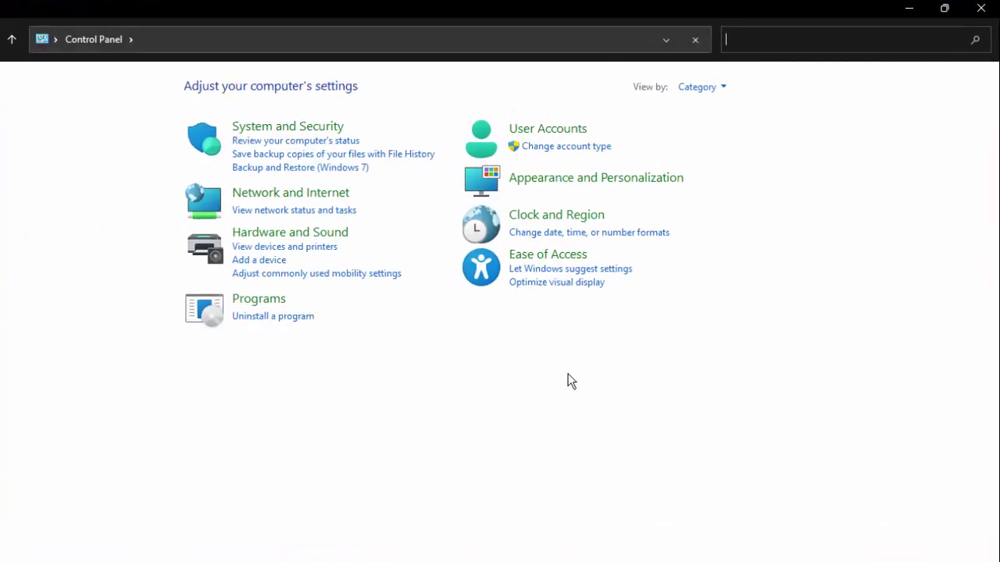
pyautogui.click(660, 100)
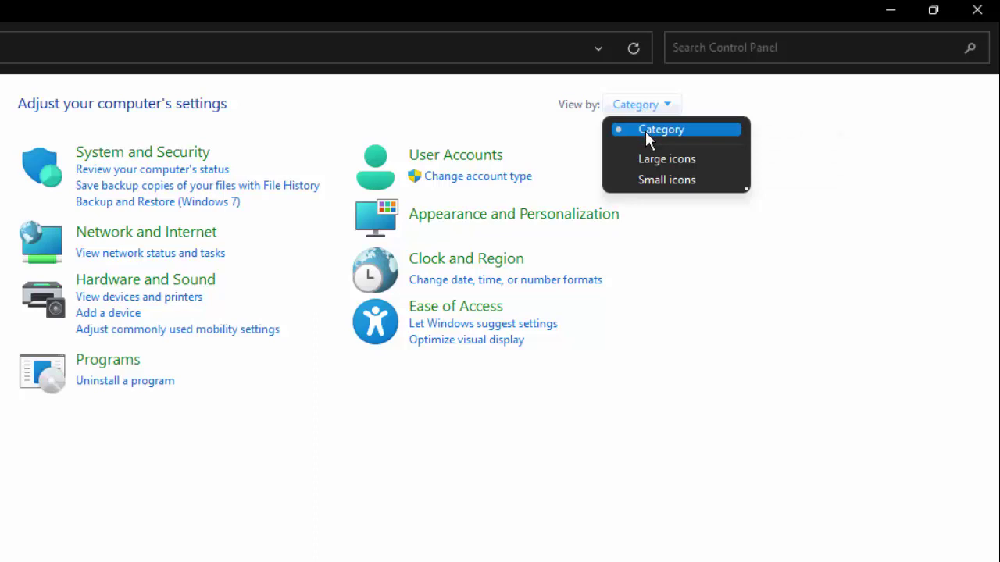
pyautogui.click(646, 131)
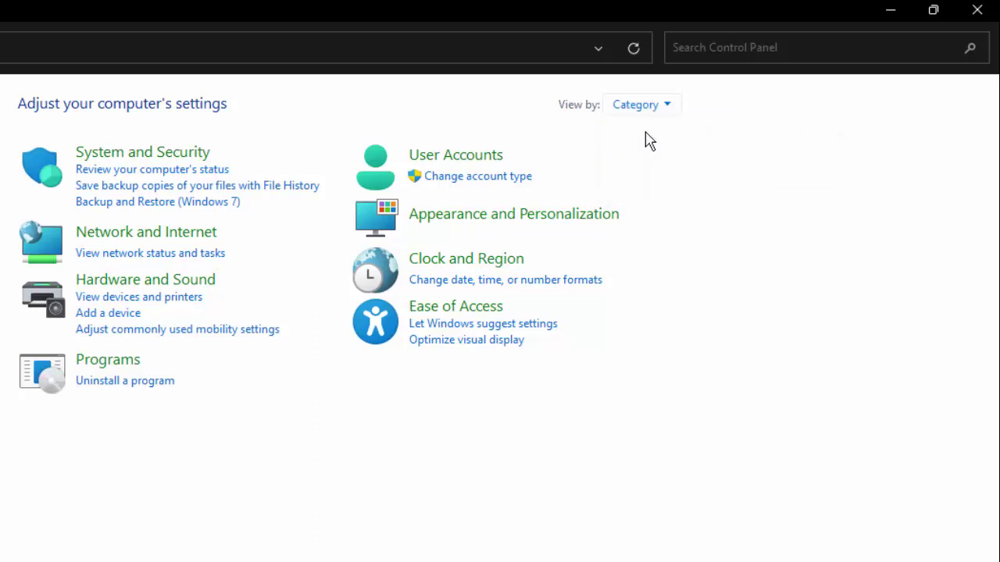
pyautogui.click(168, 234)
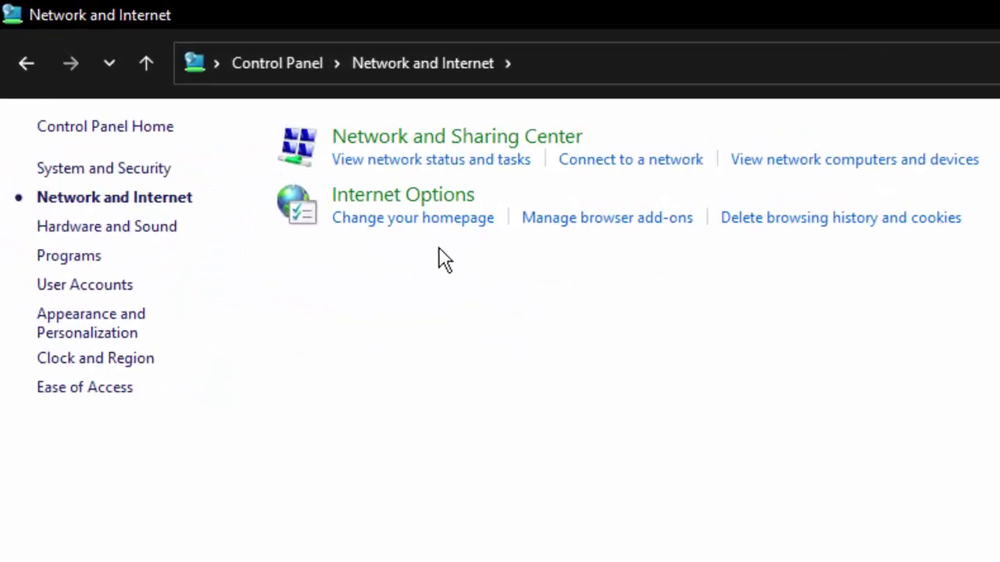
pyautogui.click(466, 146)
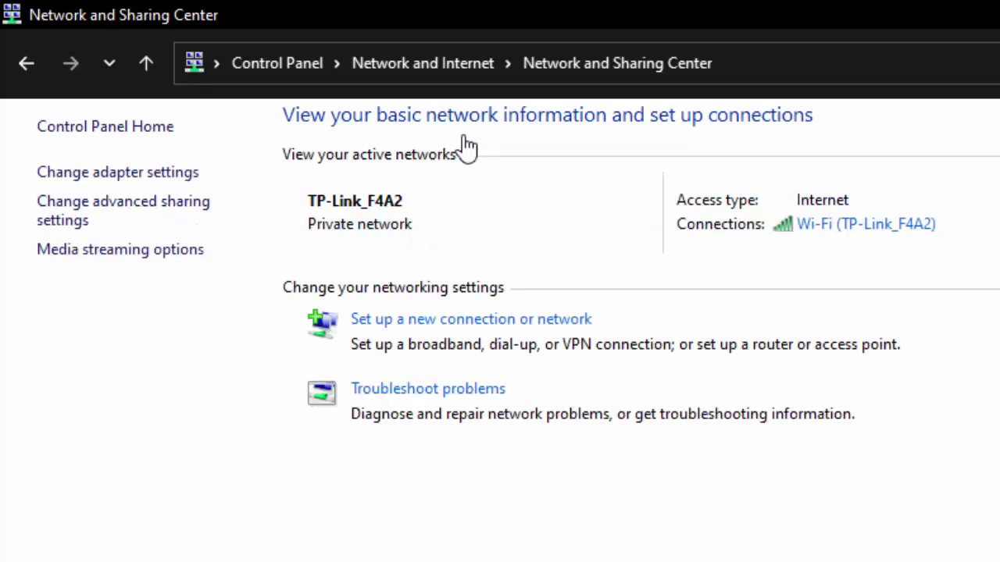
pyautogui.click(117, 173)
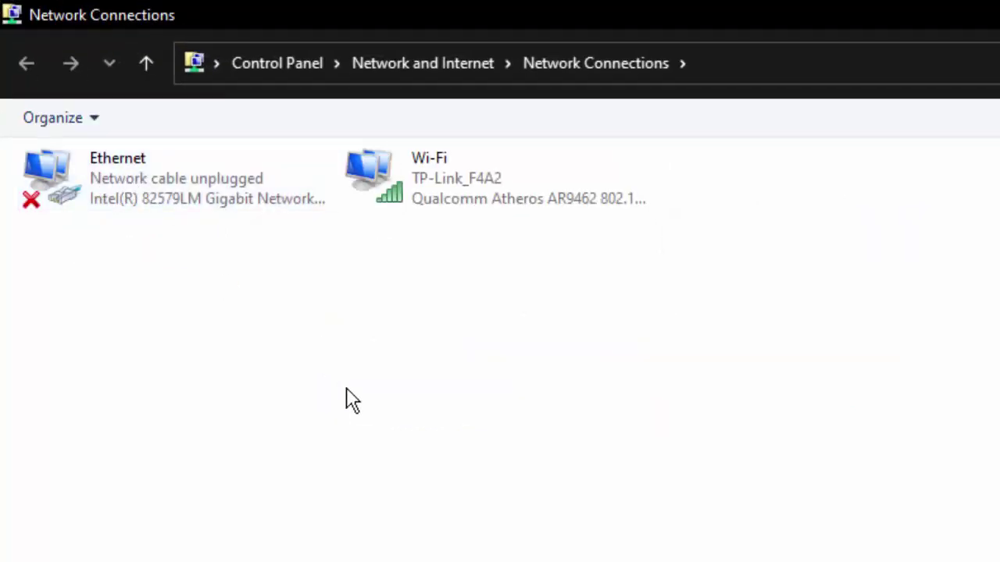
pyautogui.rightClick(414, 187)
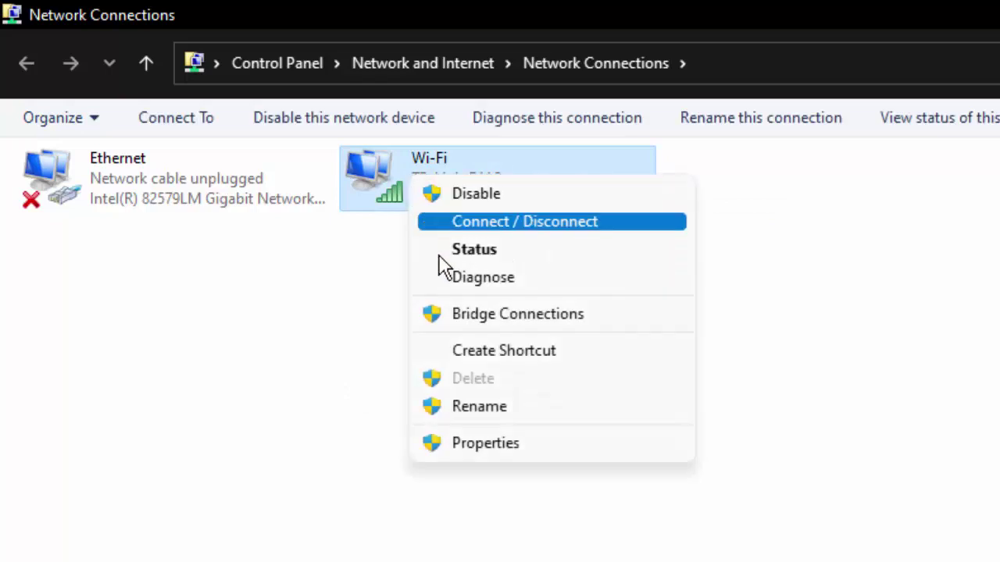
pyautogui.click(483, 443)
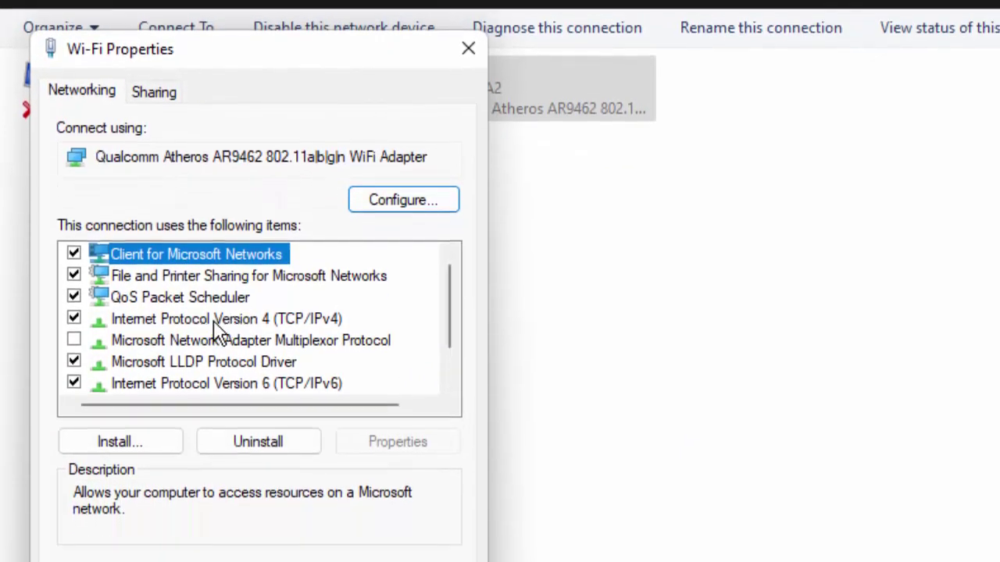
# - Enter 8.8.8.8 as preferred and 8.8.4.4 as alternate DNS server for Internet Protocol Version 4, cancel the changes, and close the network windows
pyautogui.click(263, 324)
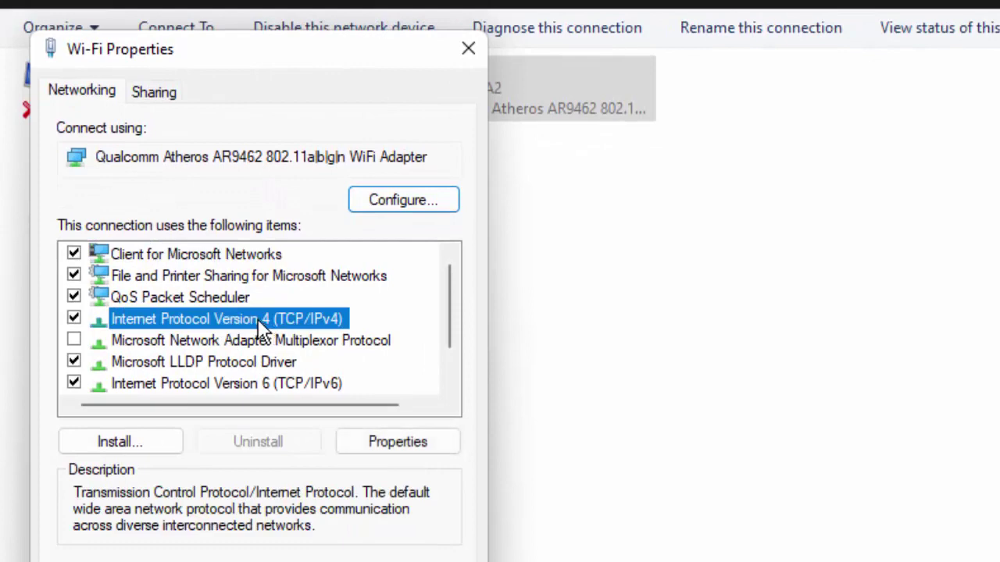
pyautogui.click(388, 447)
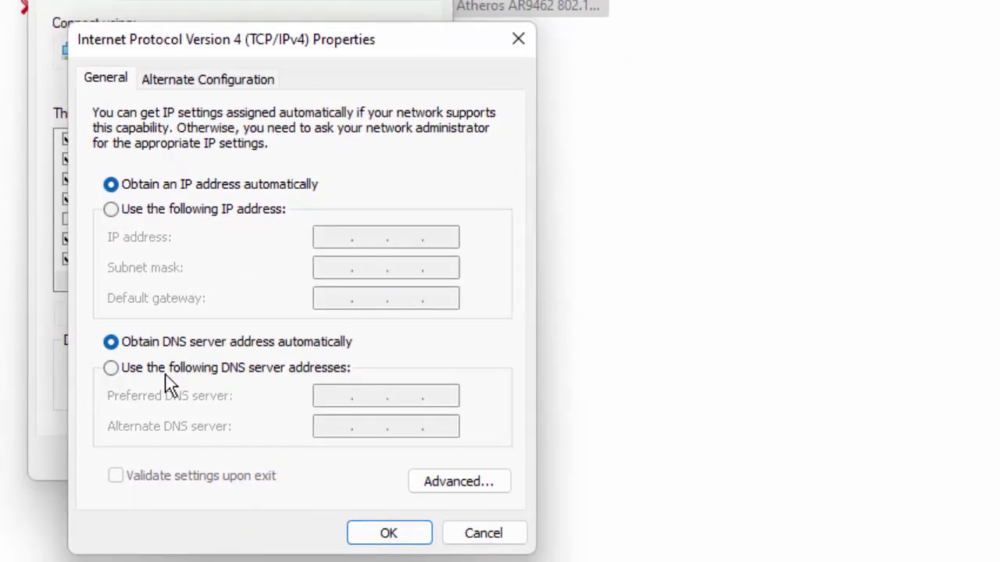
pyautogui.click(263, 372)
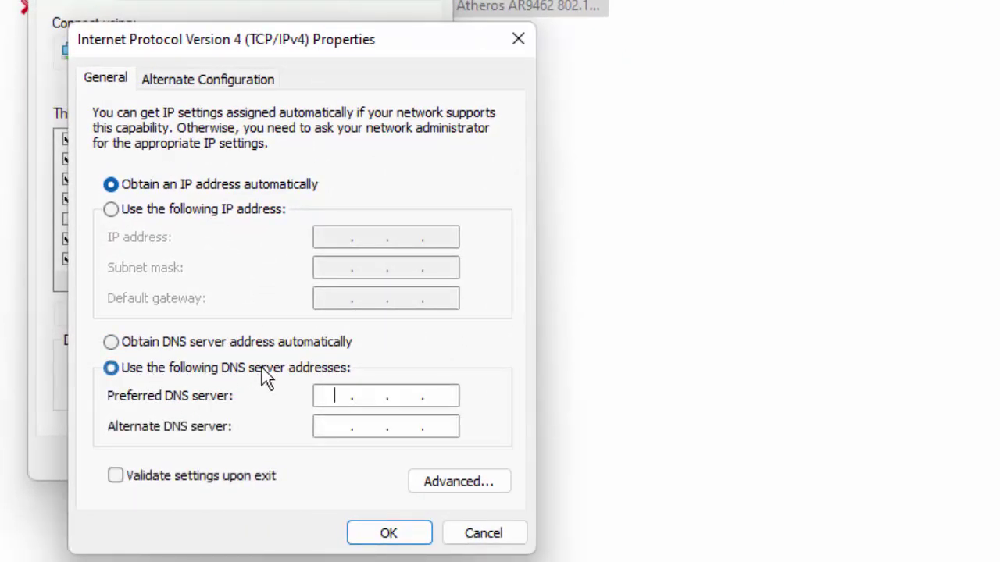
pyautogui.write('8.8.8.8')
pyautogui.click(352, 430)
pyautogui.write('8.8.')
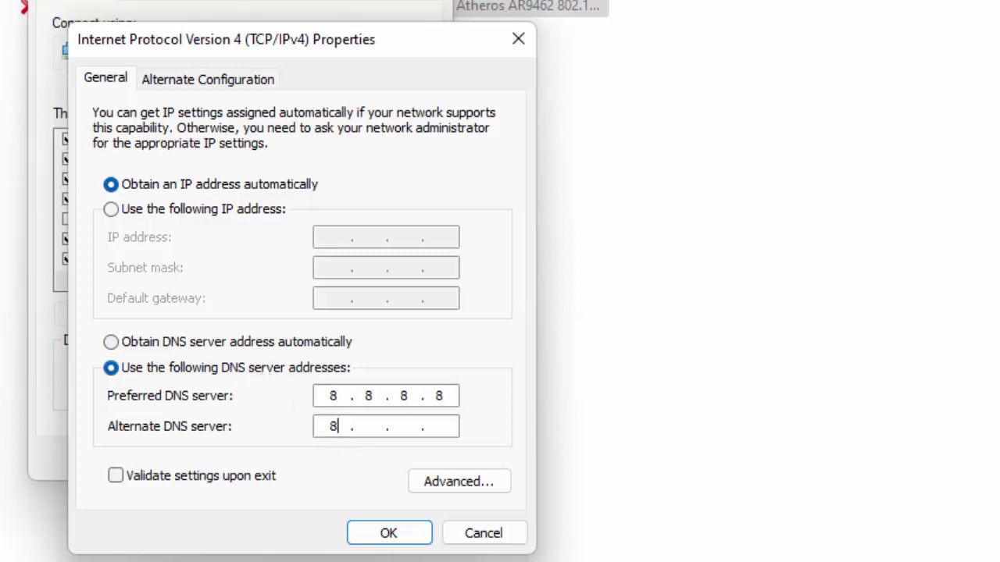
pyautogui.write('4.4')
pyautogui.click(476, 539)
pyautogui.click(329, 459)
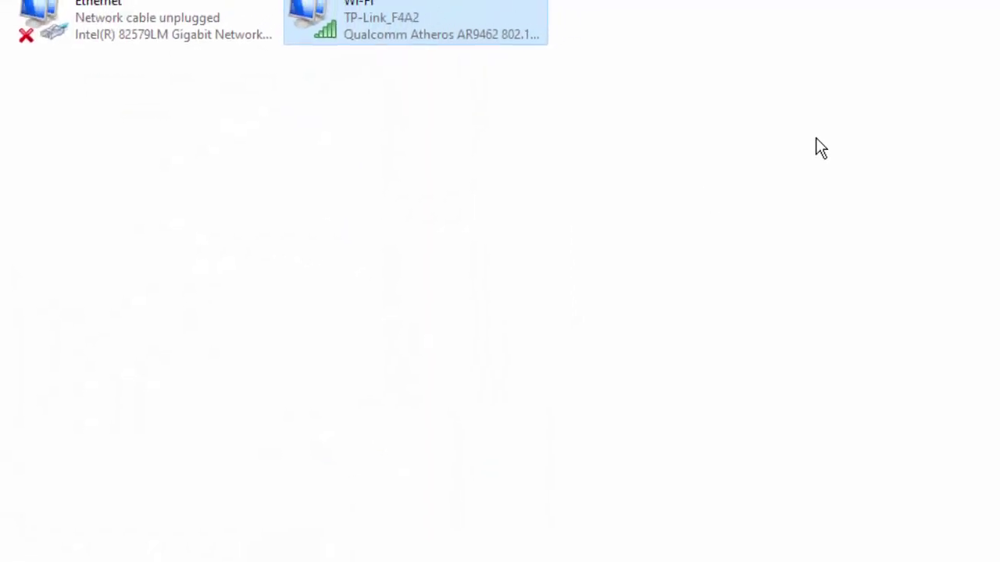
pyautogui.click(984, 7)
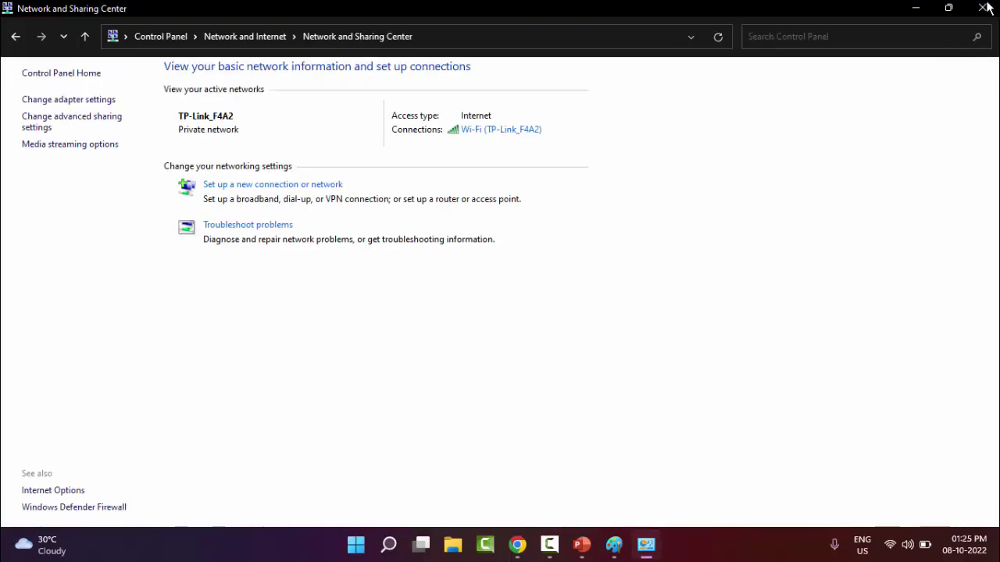
pyautogui.click(984, 7)
# - Bring up the Shut Down Windows dialog, choose a different power action, and dismiss the dialog
pyautogui.hotkey('alt', 'F4')
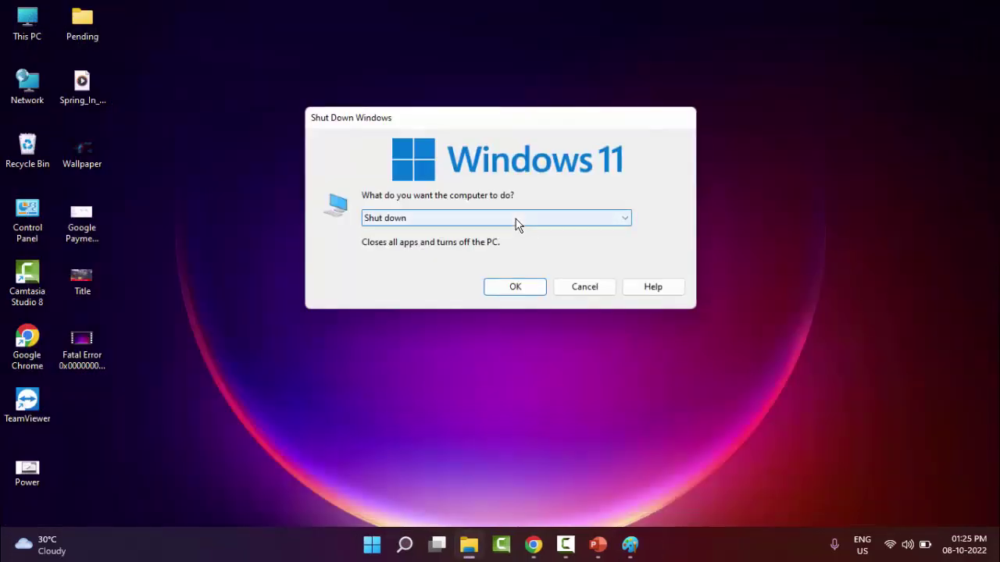
pyautogui.click(515, 220)
pyautogui.click(459, 276)
pyautogui.press('Return')
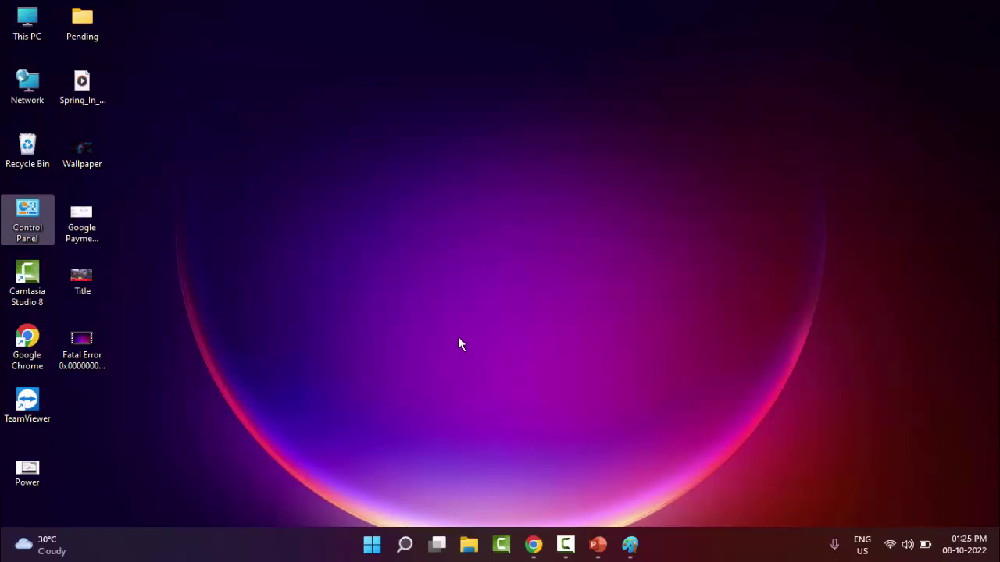
# - Check for new updates on the Windows Update page of Settings
pyautogui.rightClick(367, 550)
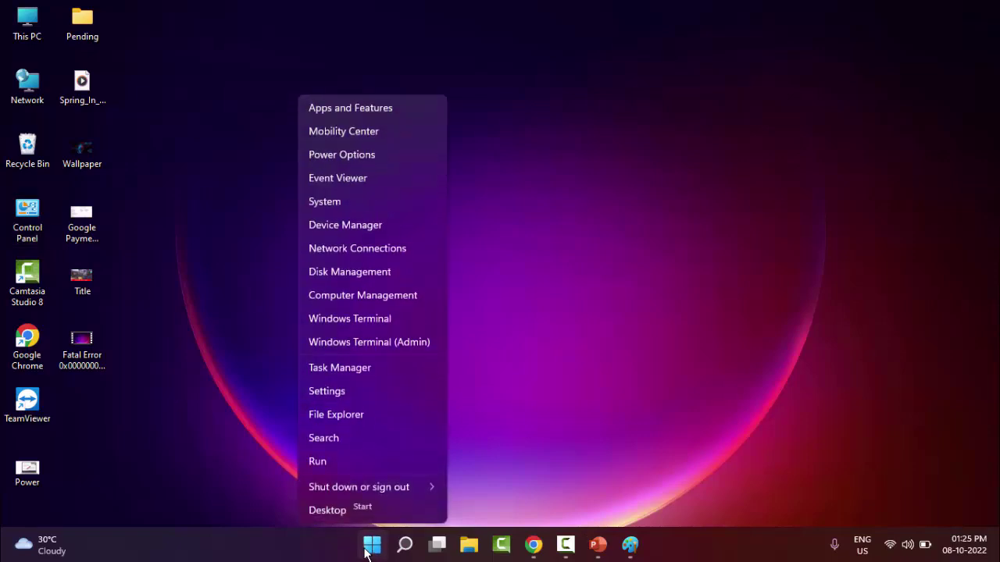
pyautogui.click(337, 392)
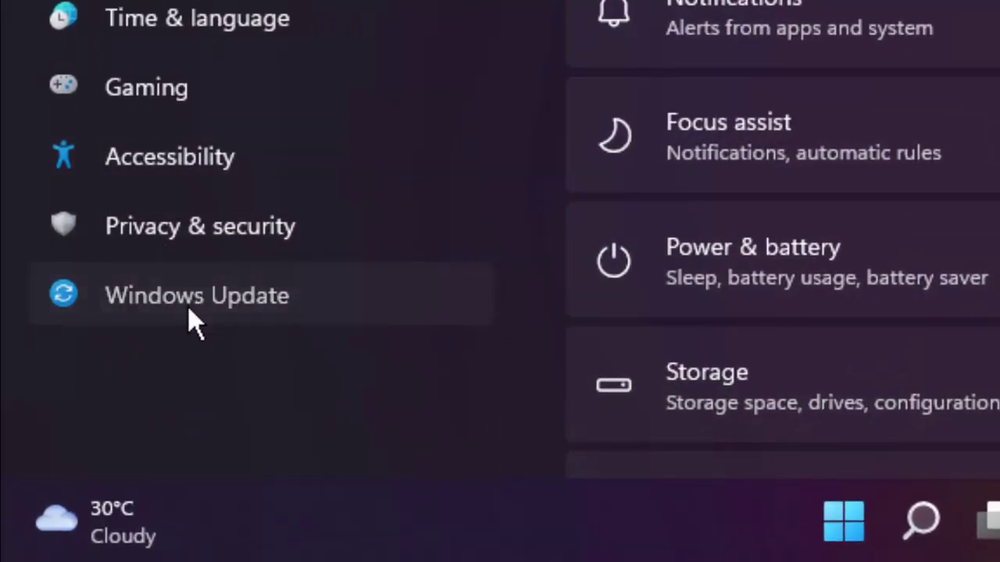
pyautogui.click(160, 297)
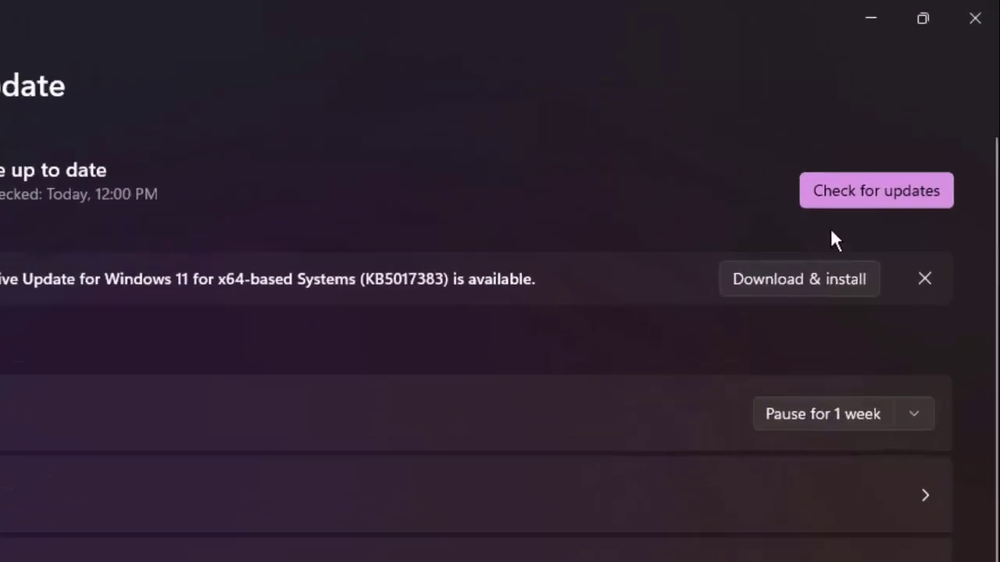
pyautogui.click(863, 195)
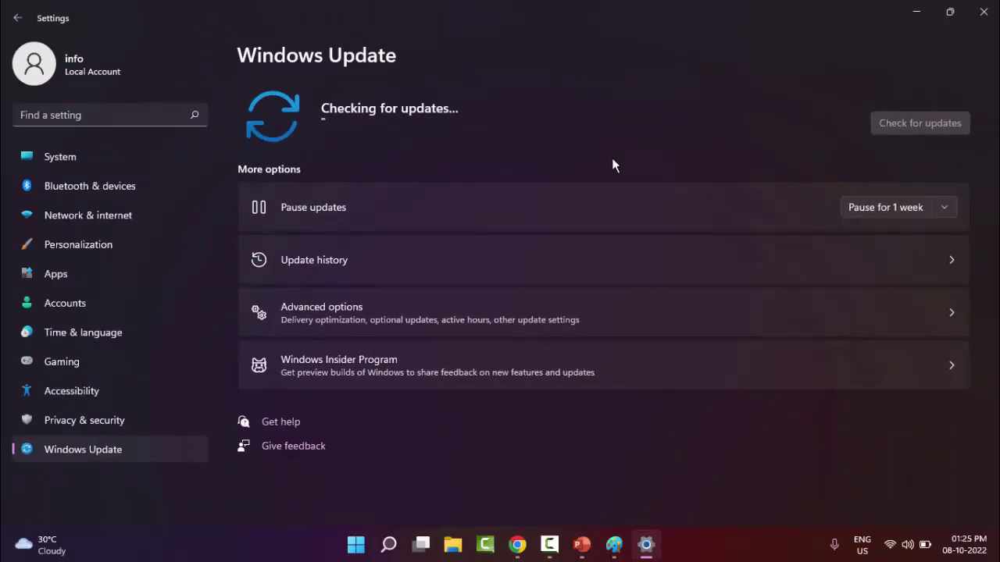
# - Close Settings, run Command Prompt as administrator, and maximize its window
pyautogui.click(983, 13)
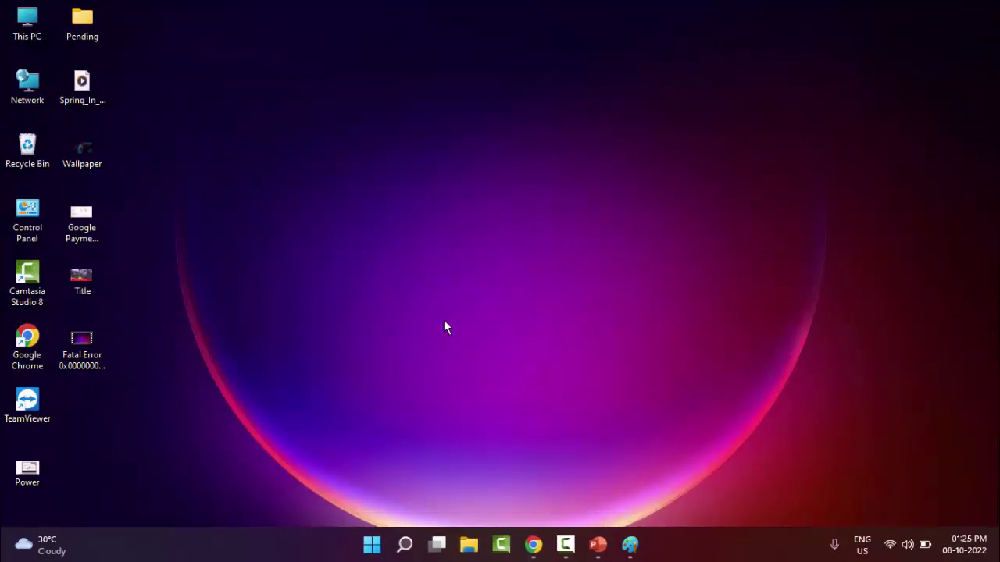
pyautogui.click(372, 545)
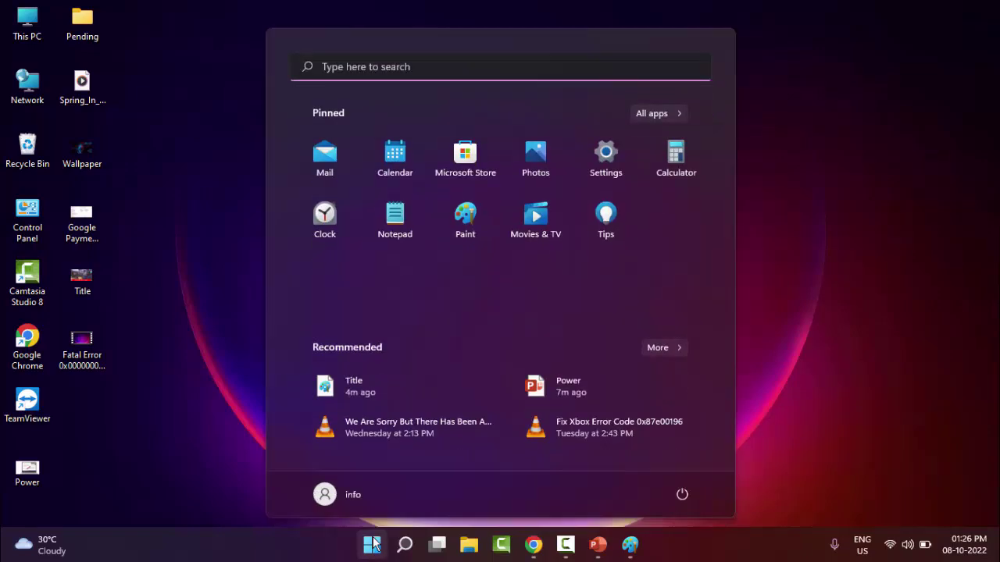
pyautogui.write('COMMAND P')
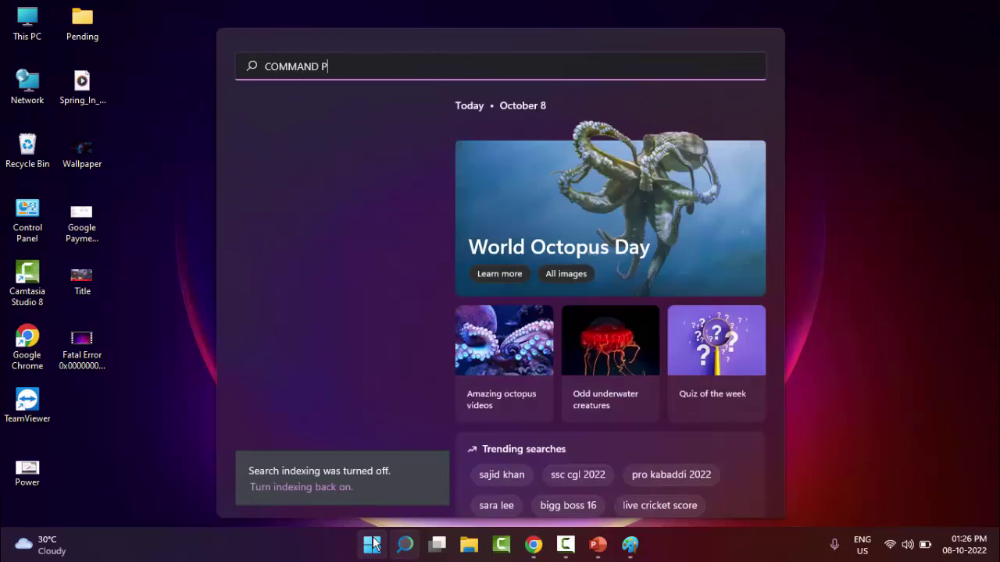
pyautogui.write('rompt')
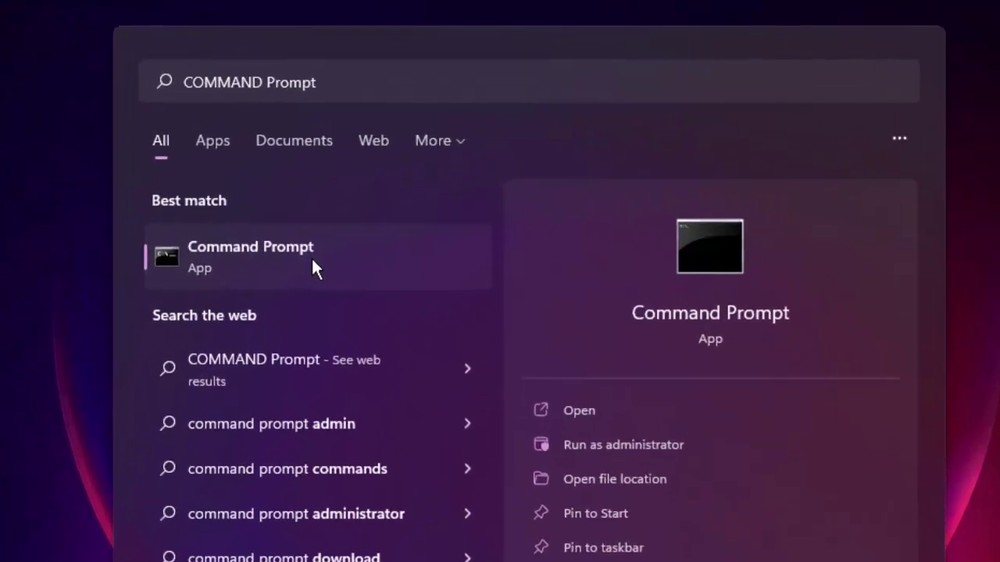
pyautogui.rightClick(353, 187)
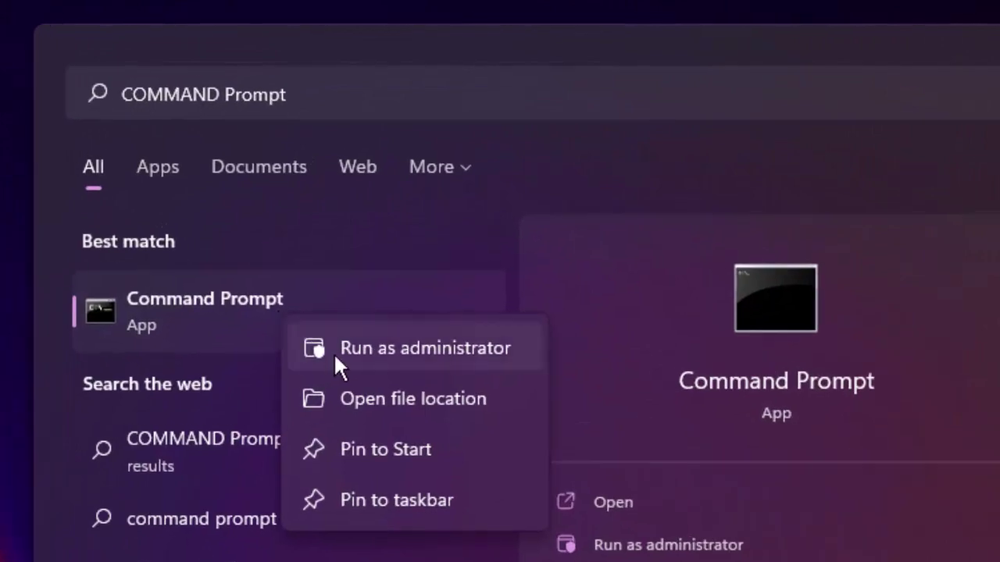
pyautogui.click(435, 351)
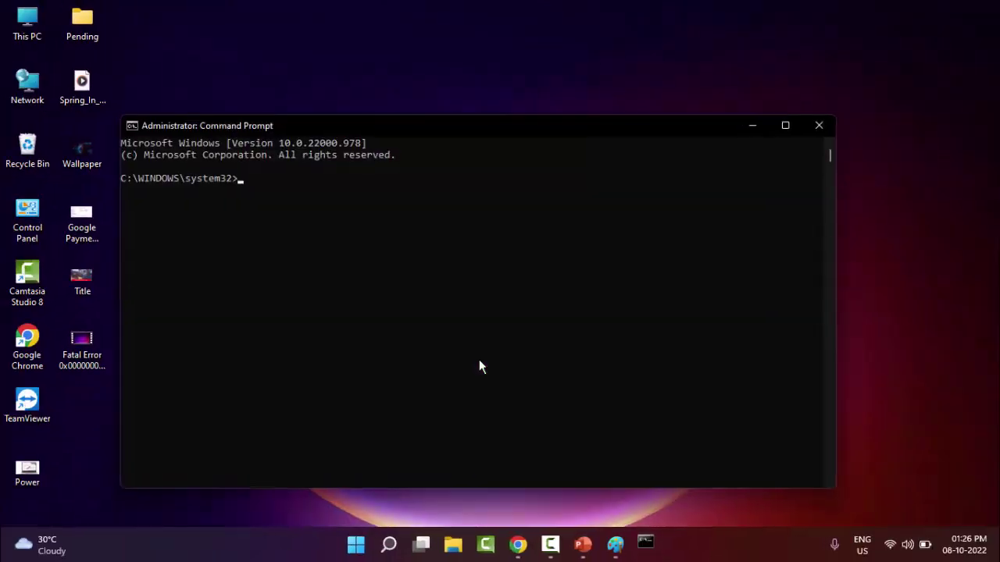
pyautogui.click(781, 126)
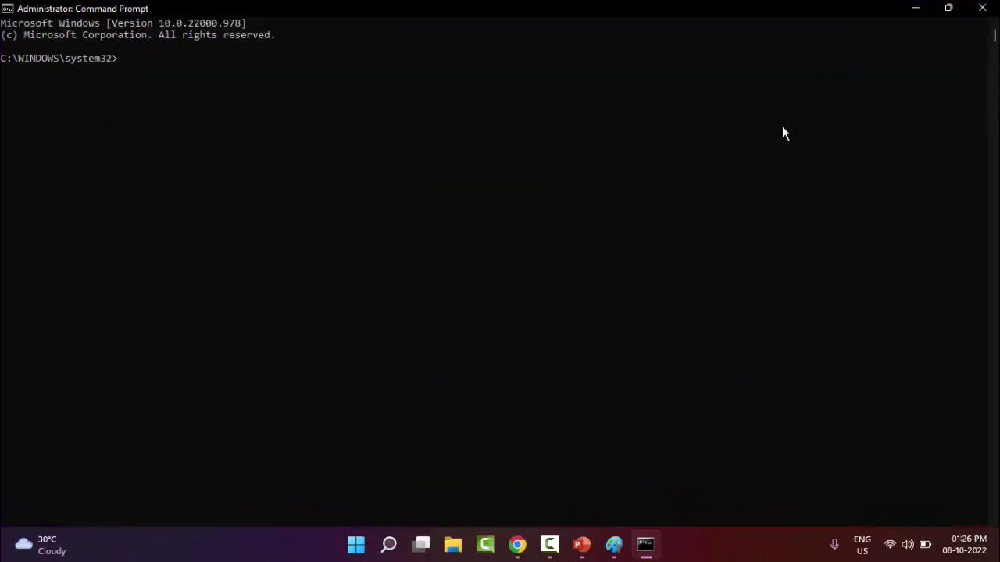
# - Flush the DNS resolver cache by running ipconfig /flushdns
pyautogui.write('ipco')
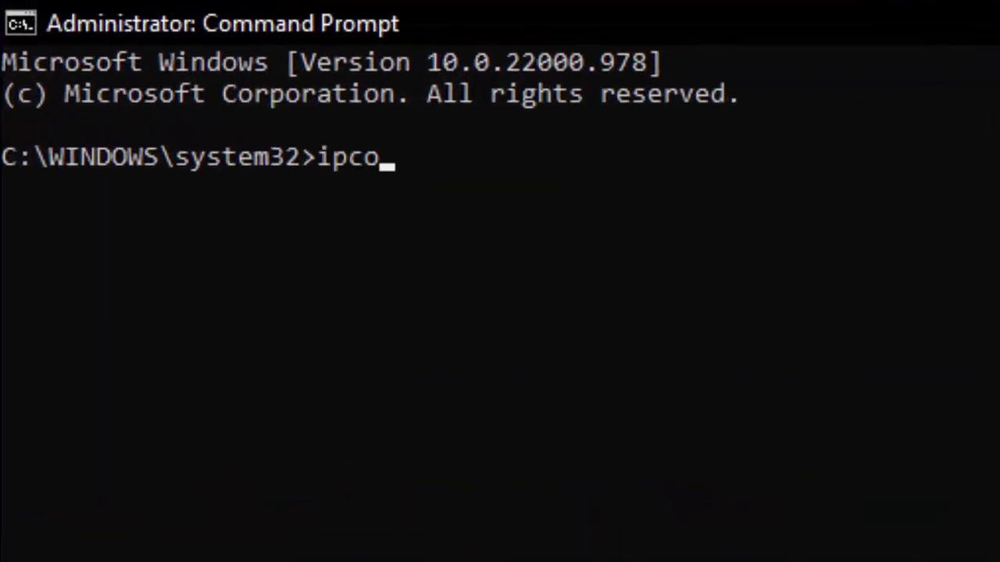
pyautogui.write('nfig /')
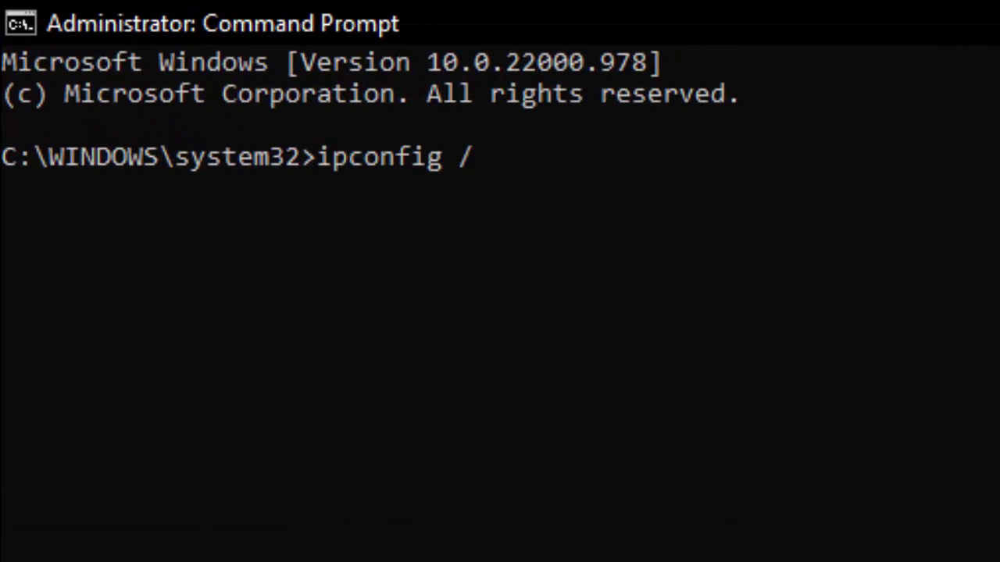
pyautogui.write('flushh')
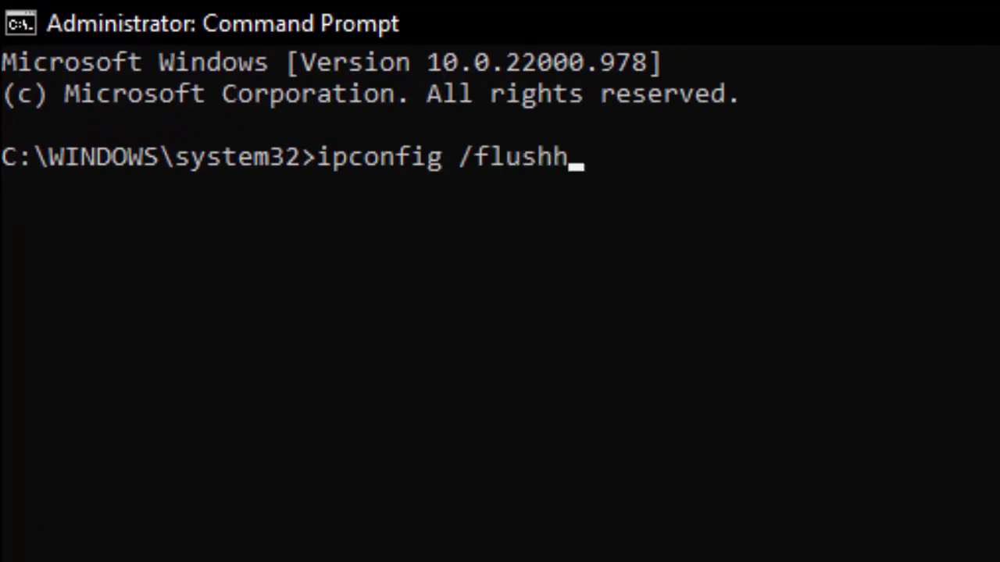
pyautogui.press('BackSpace')
pyautogui.write('dns')
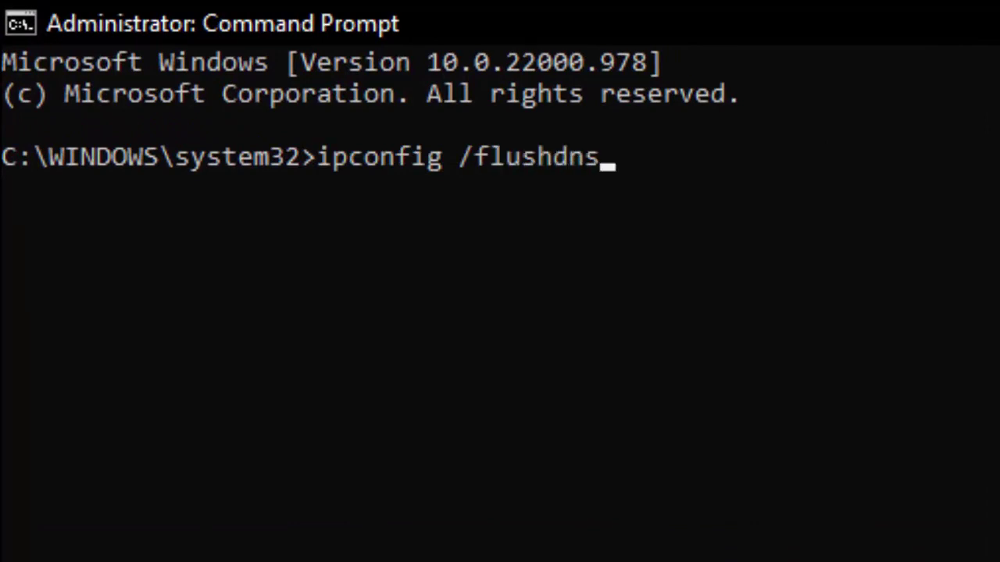
pyautogui.press('Return')
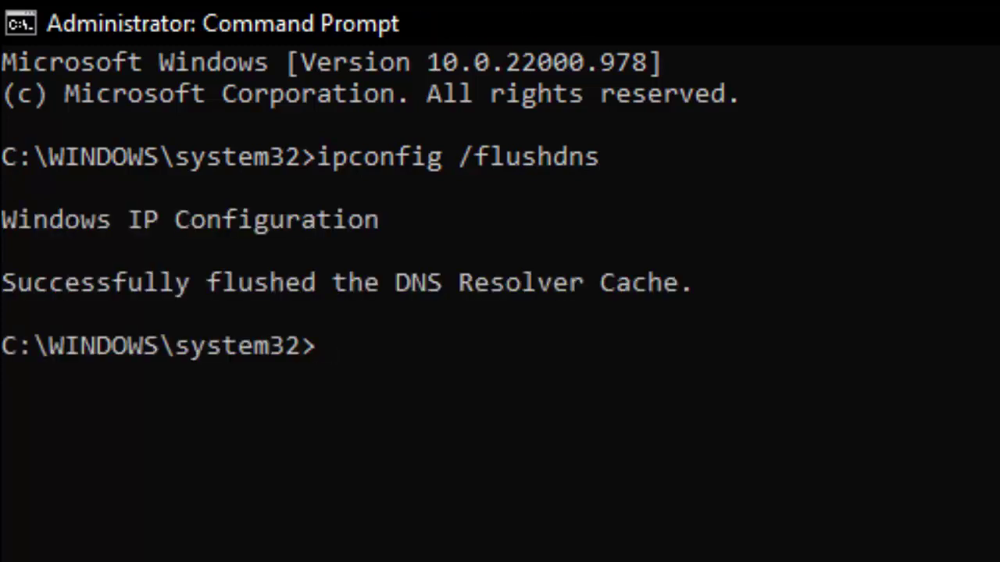
# - Reset the Winsock catalog by running netsh winsock reset, and close Command Prompt
pyautogui.write('netsh ')
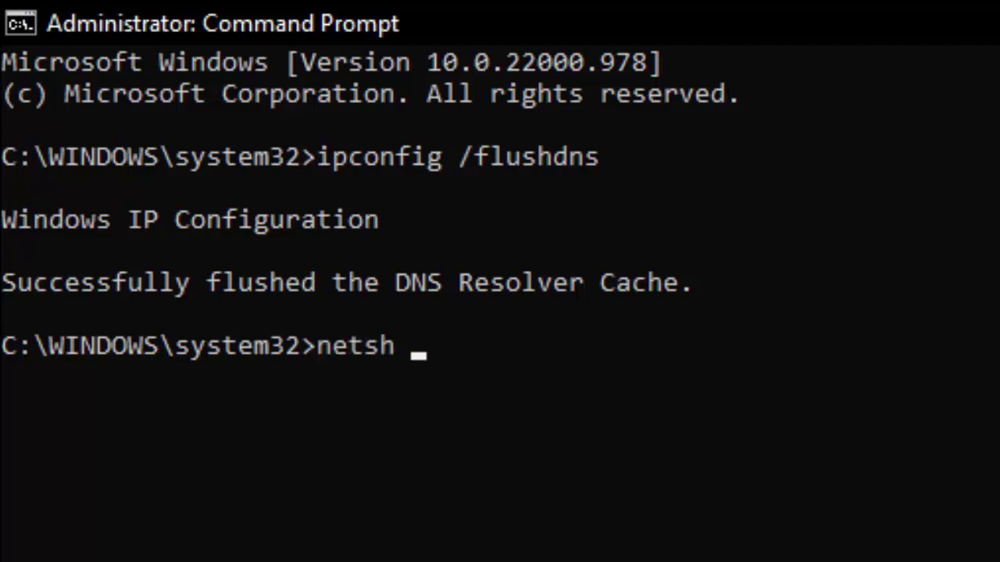
pyautogui.write('winsco')
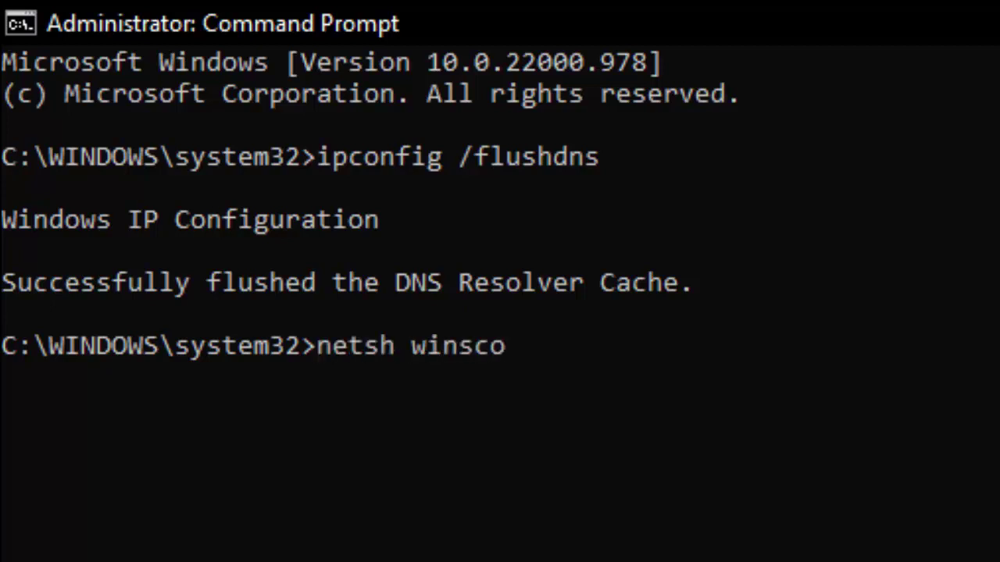
pyautogui.press('BackSpace')
pyautogui.press('BackSpace')
pyautogui.write('ock reset')
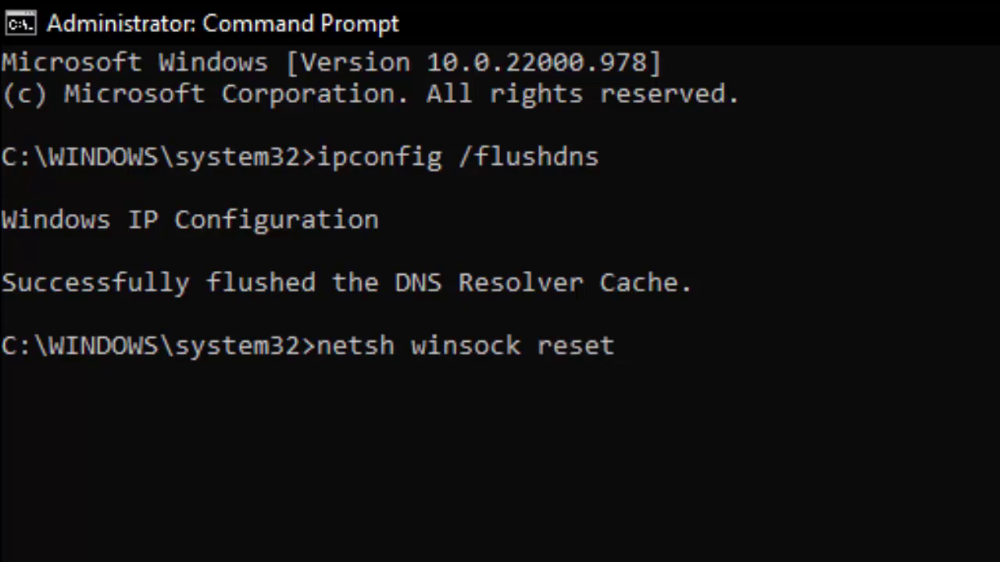
pyautogui.press('Return')
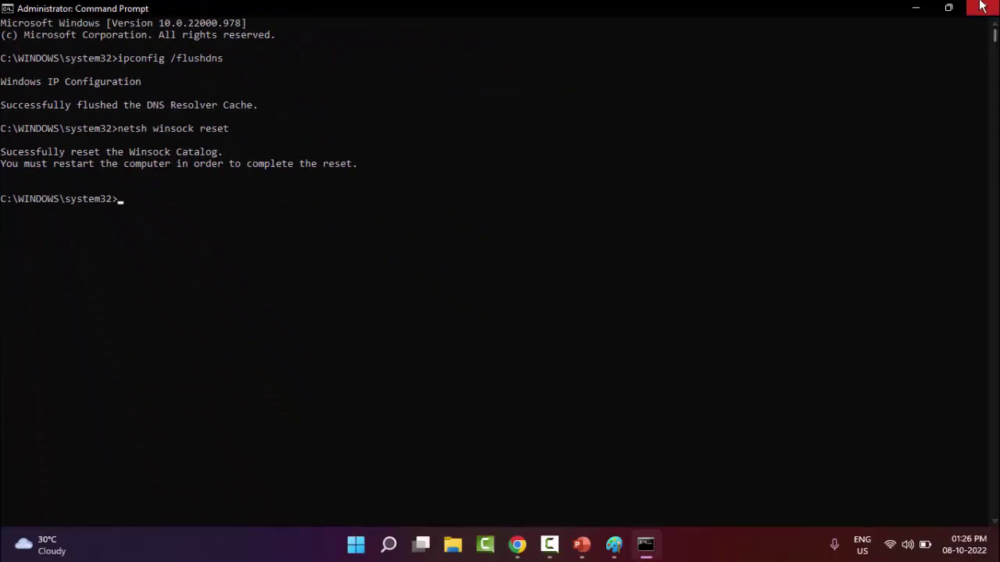
pyautogui.click(981, 6)
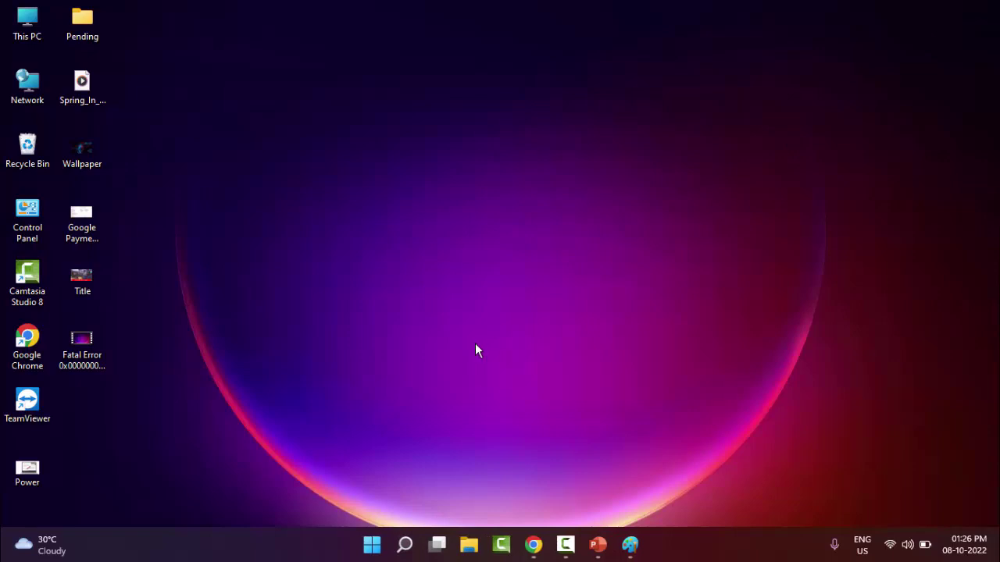
# - Bring up the Shut Down Windows dialog from the desktop, choose Restart as the power action, and dismiss the dialog
pyautogui.hotkey('alt', 'F4')
pyautogui.click(500, 219)
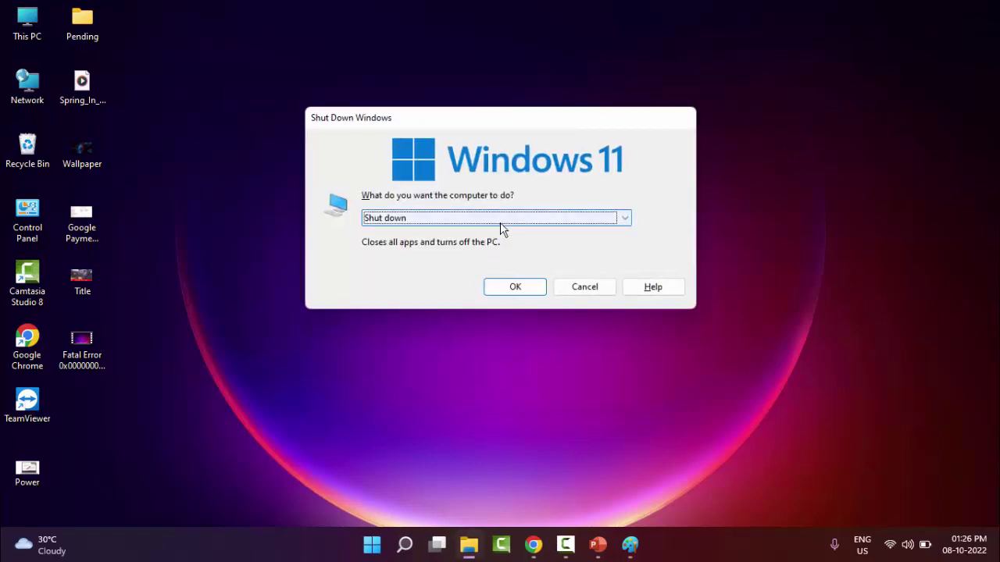
pyautogui.click(462, 276)
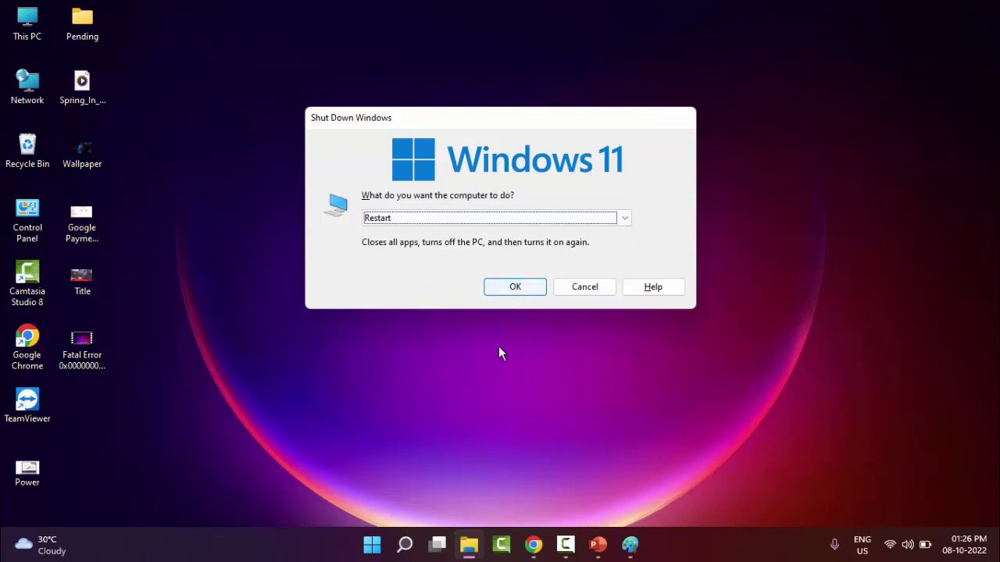
pyautogui.press('Return')
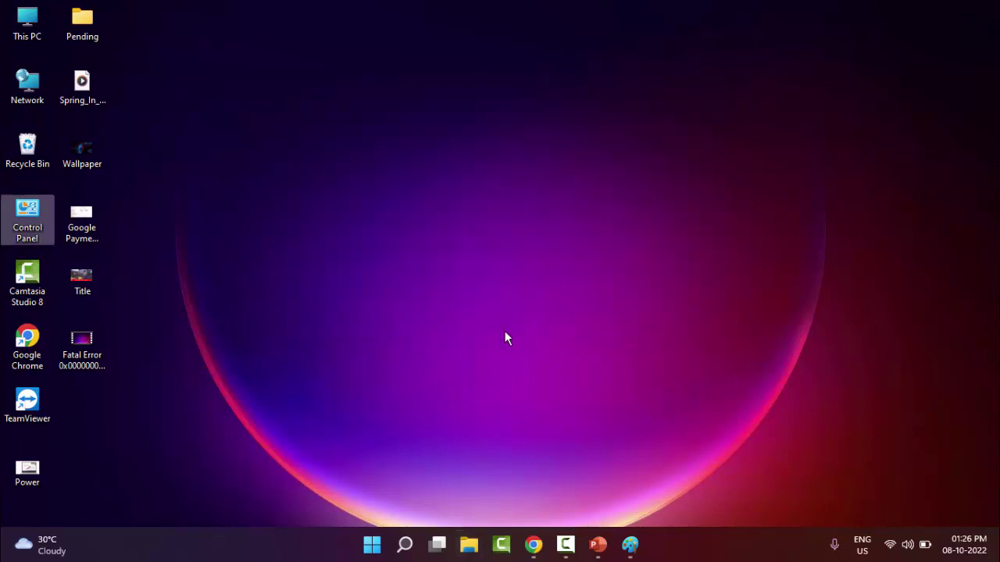